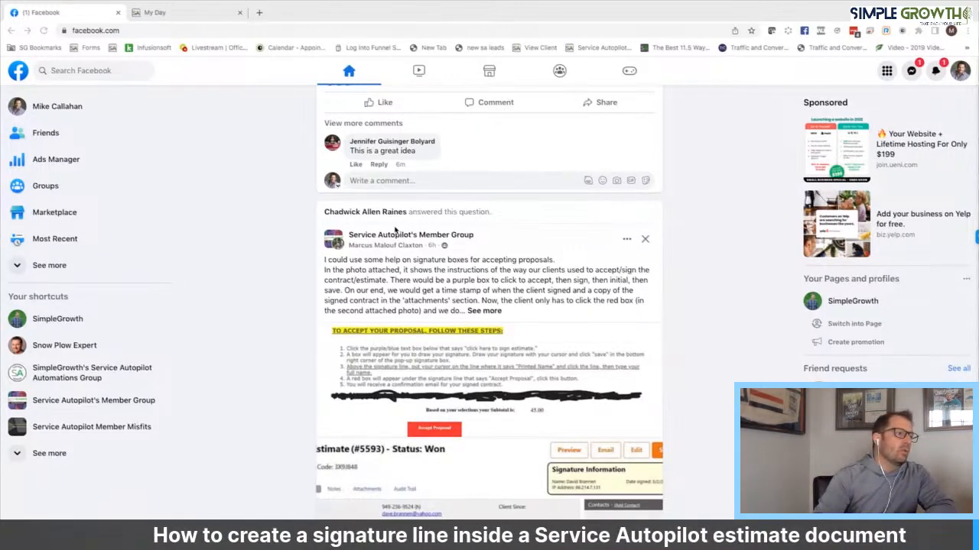
Step: Switch to Service Autopilot and check the Allow Signature Capture on View My Proposal option in the Estimates settings
left_click(183, 12)
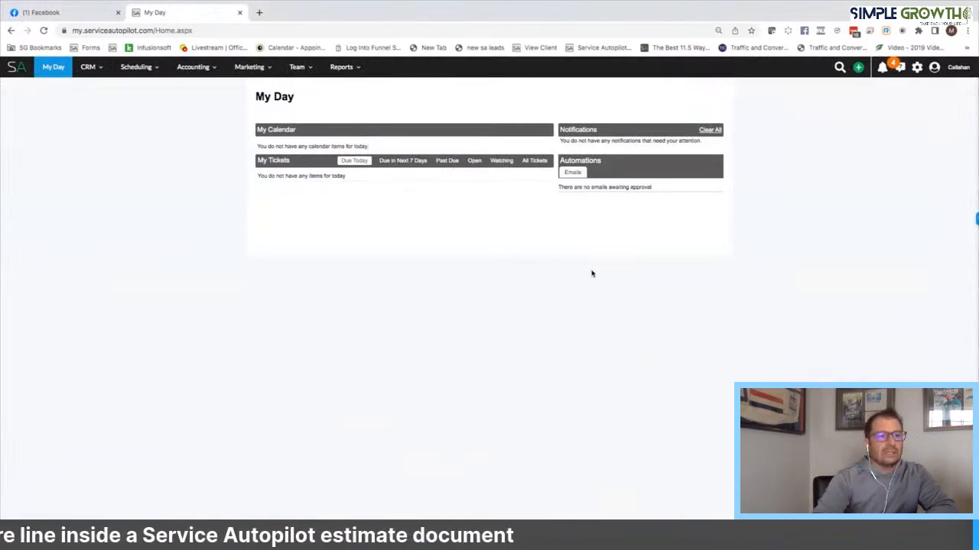
left_click(917, 68)
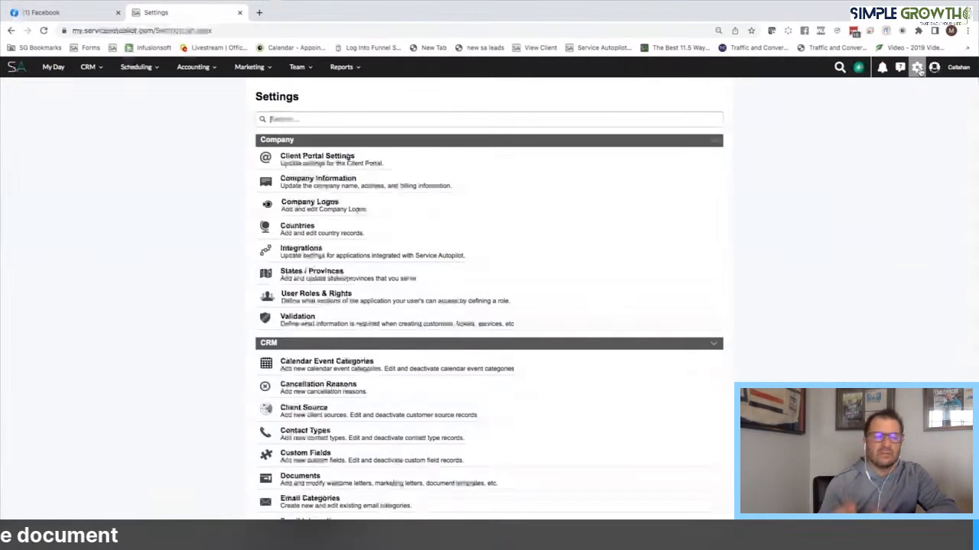
type("est")
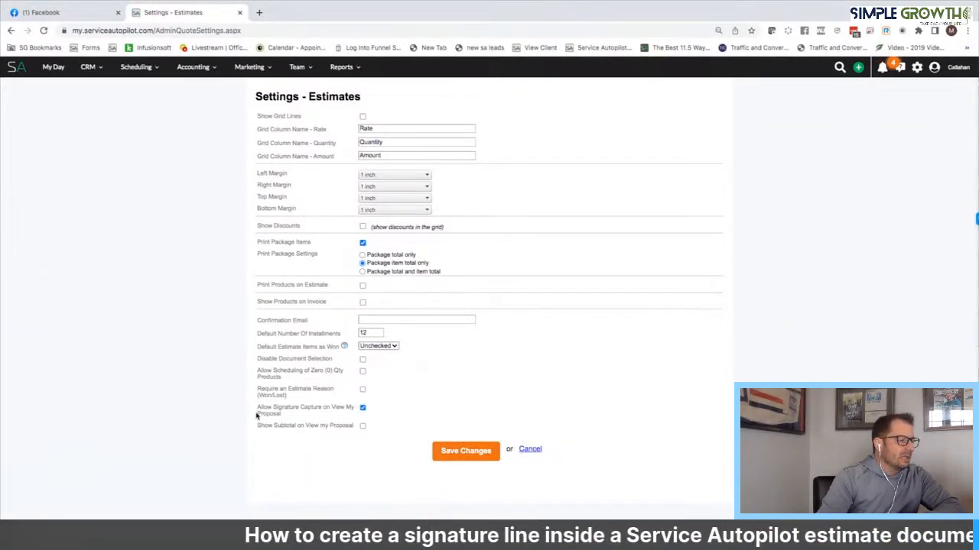
mouse_move(281, 416)
left_mouse_down()
mouse_move(249, 414)
mouse_move(364, 411)
left_mouse_up()
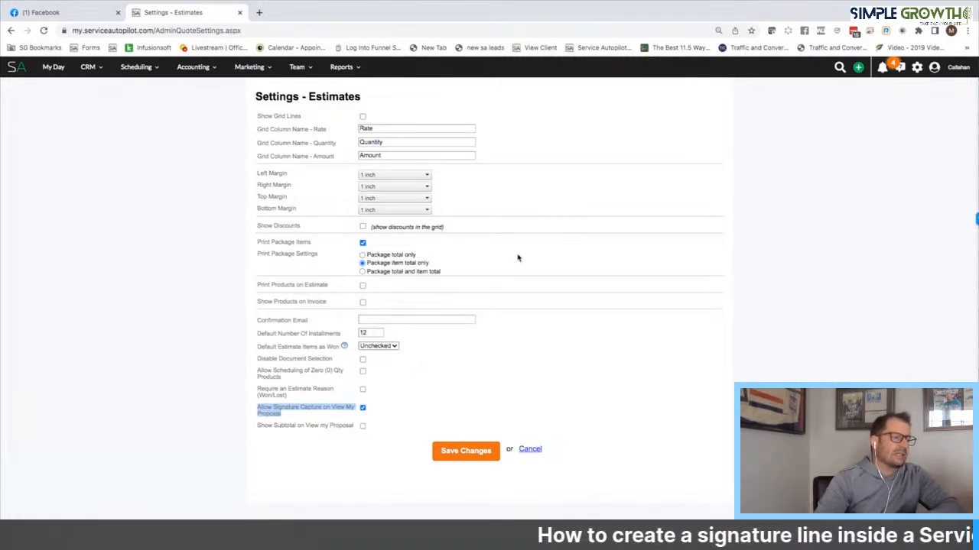
Step: Find the Documents entry in the company settings and open the documents list
left_click(916, 67)
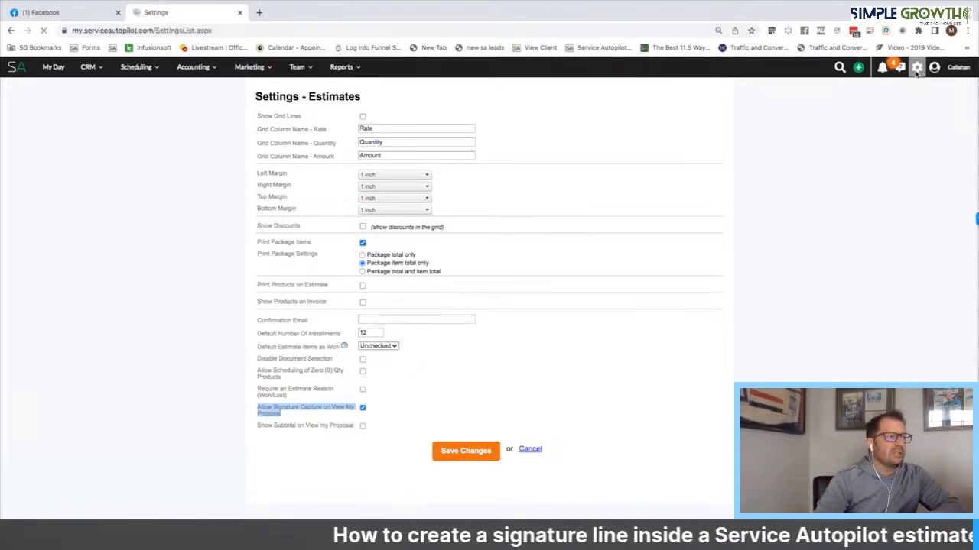
type("doc")
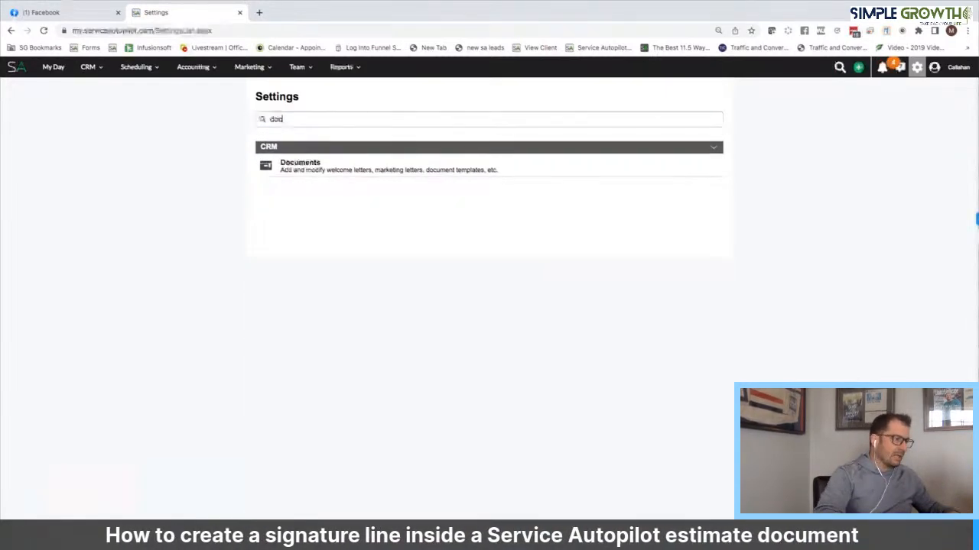
left_click(300, 165)
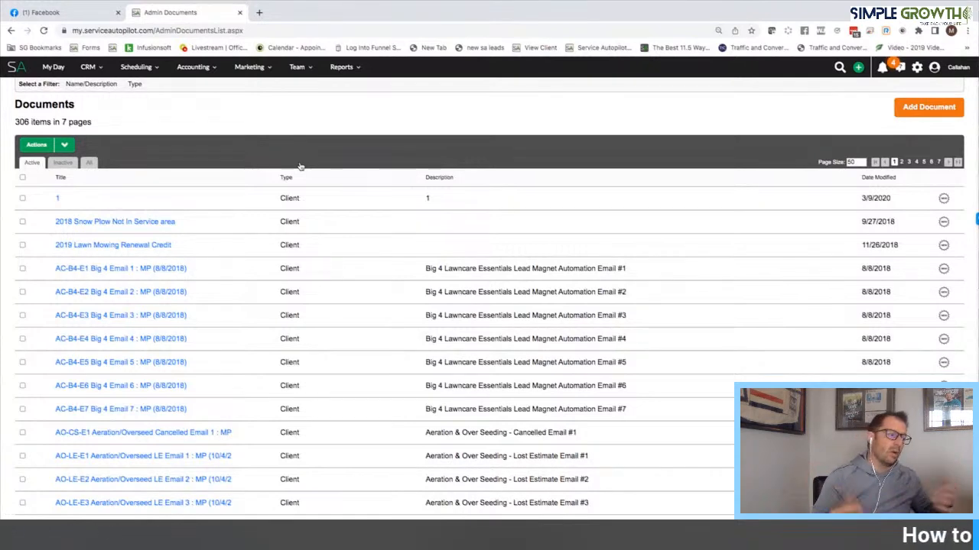
Step: Start a new document of type Estimate with "test sg" as both its name and description
left_click(928, 107)
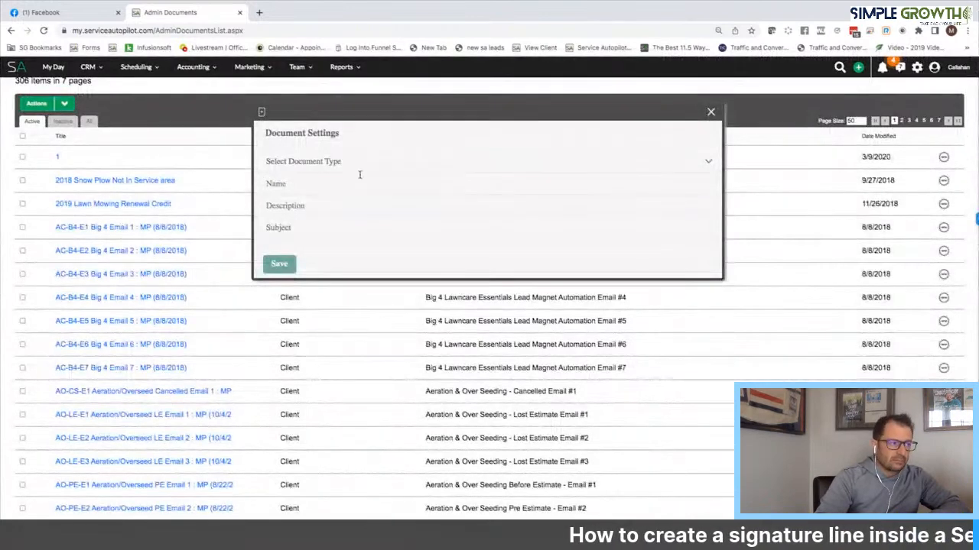
left_click(357, 164)
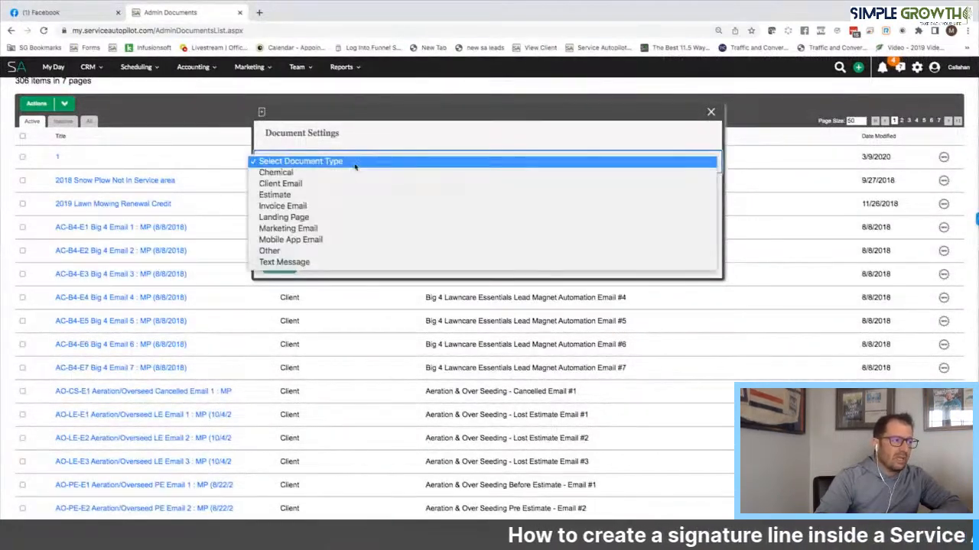
left_click(289, 196)
left_click(299, 184)
type("test")
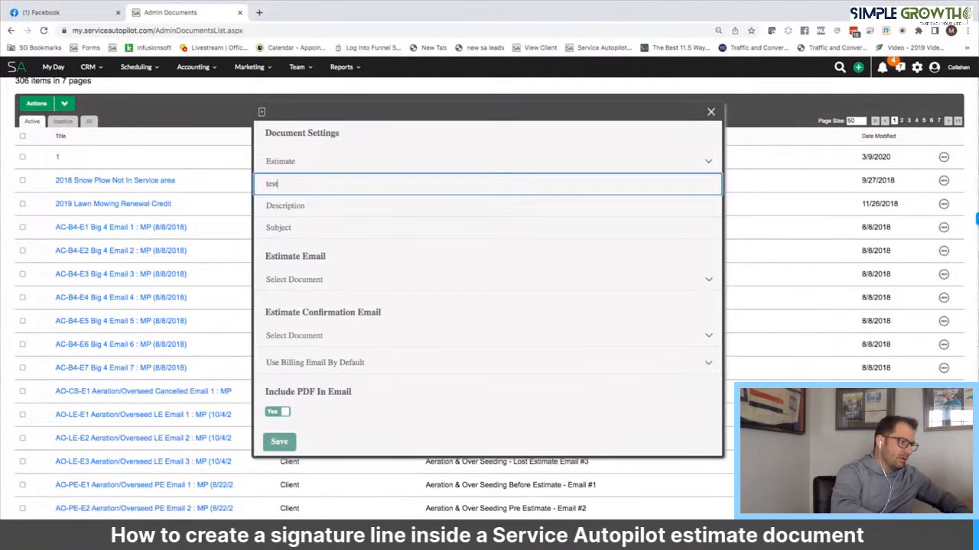
type(" sg")
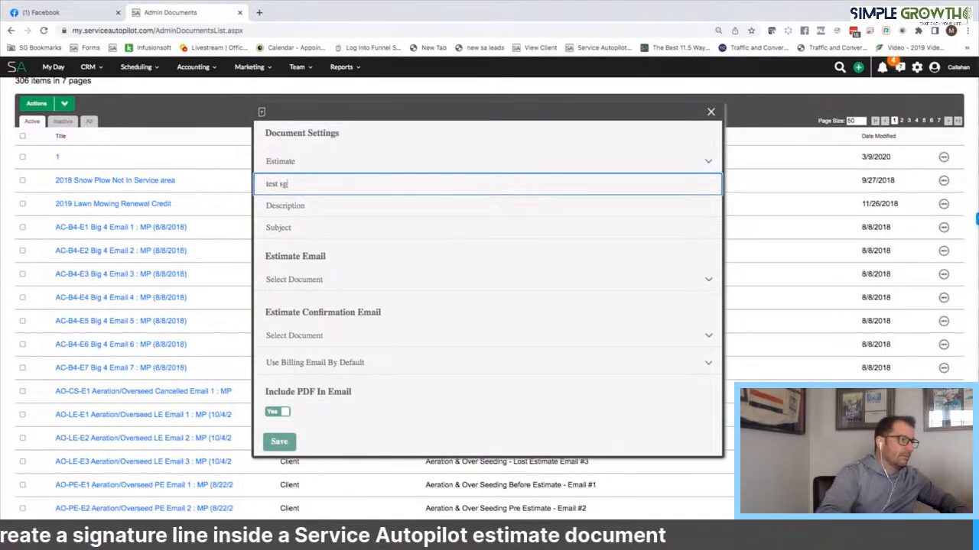
left_click(313, 206)
left_click(297, 186)
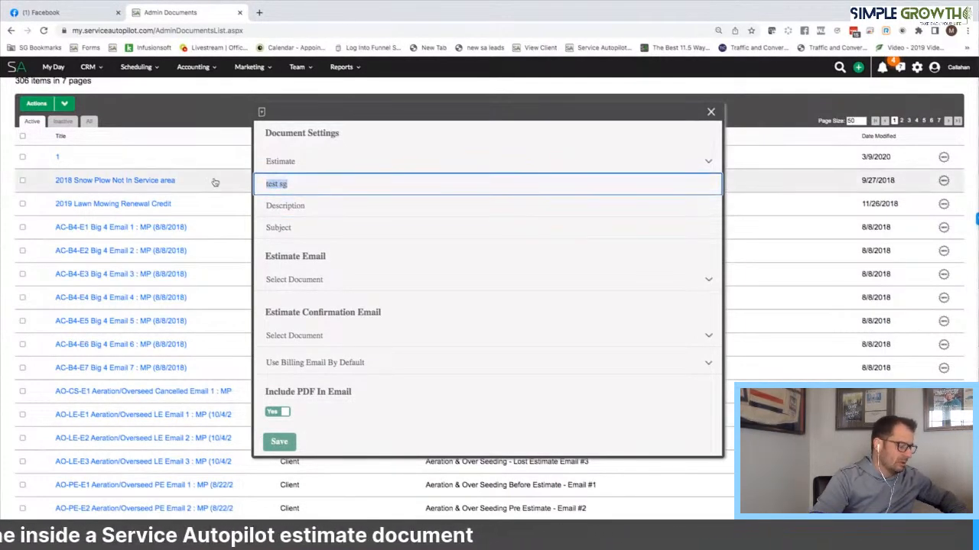
left_click(294, 207)
left_click(302, 225)
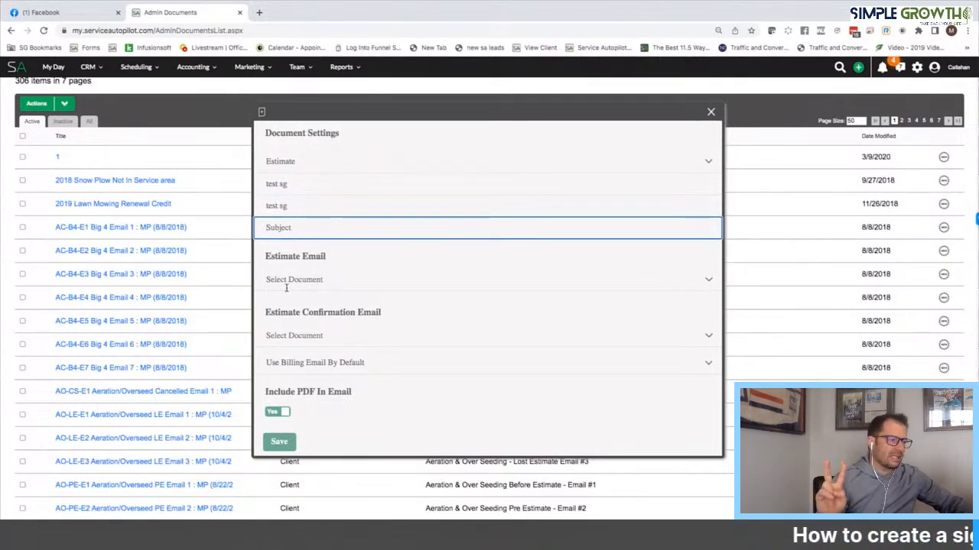
Step: Choose "AO-LE-E1 Aeration/Overseed LE Email 1" as the new document's estimate email
left_click(312, 280)
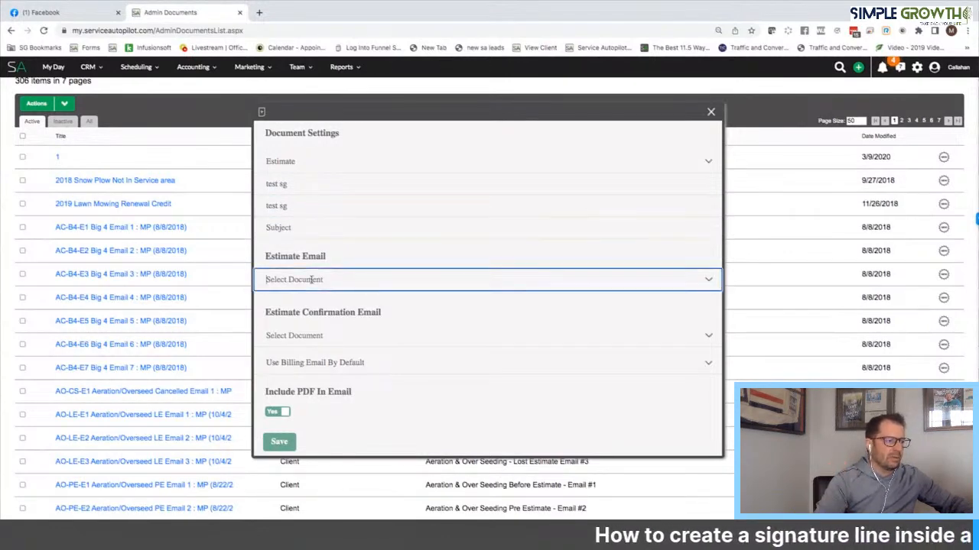
left_click(311, 280)
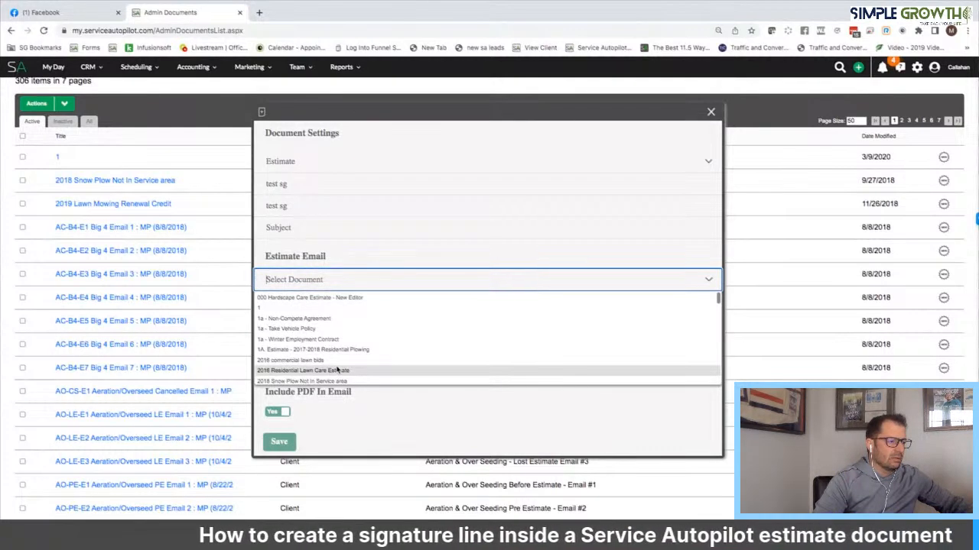
scroll(367, 365, "down", 1)
scroll(367, 364, "down", 5)
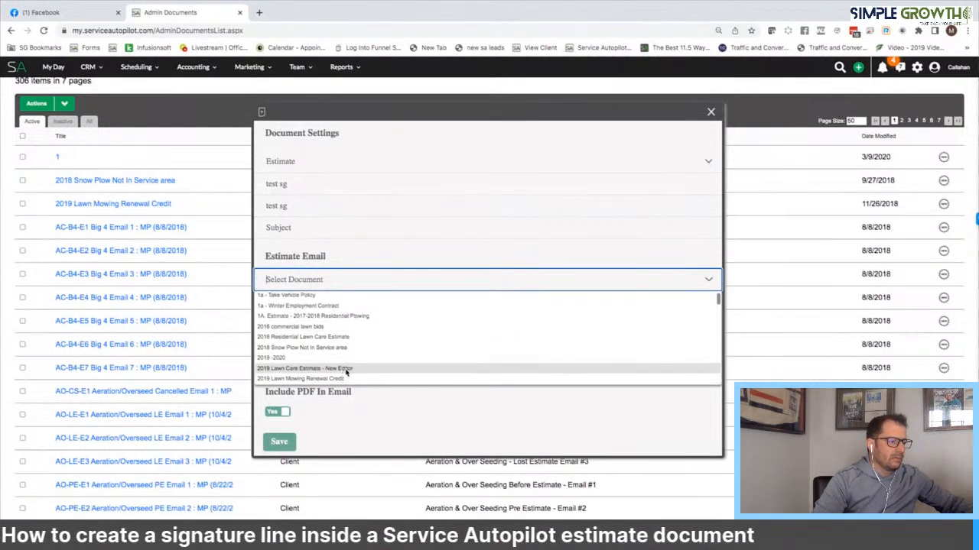
scroll(307, 364, "down", 10)
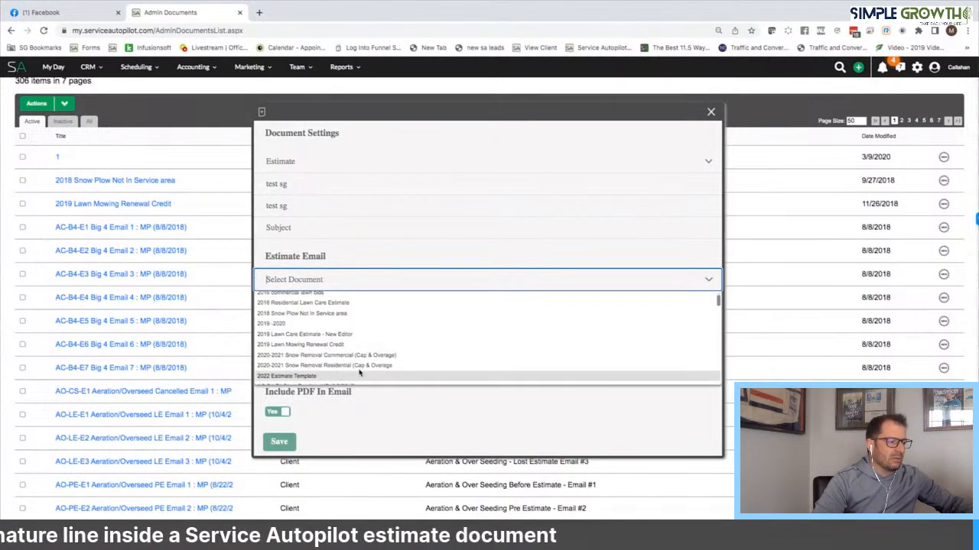
scroll(356, 359, "up", 5)
scroll(359, 348, "down", 4)
left_click(362, 338)
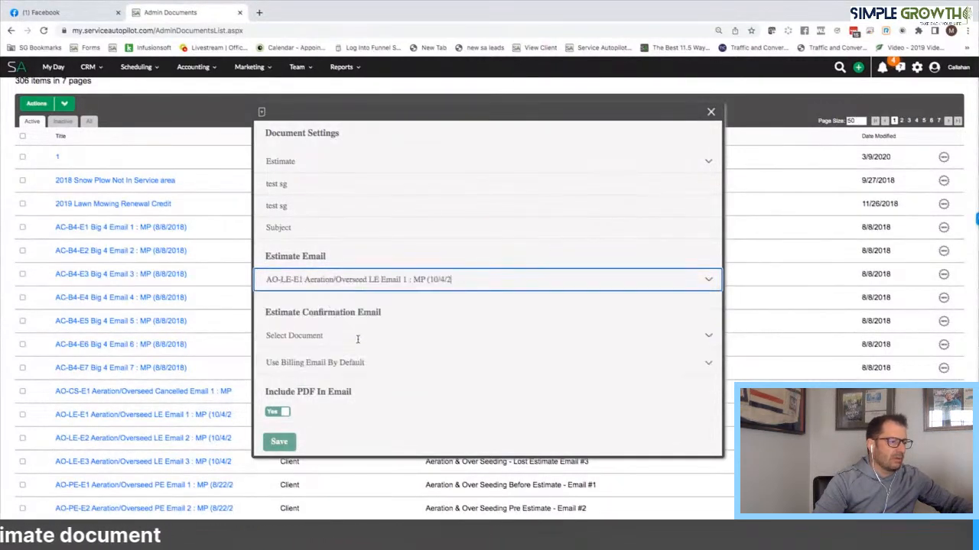
Step: Choose "AO-PE-E1 Aeration/Overseed PE Email 1" as the estimate confirmation email and save the document settings
left_click(323, 337)
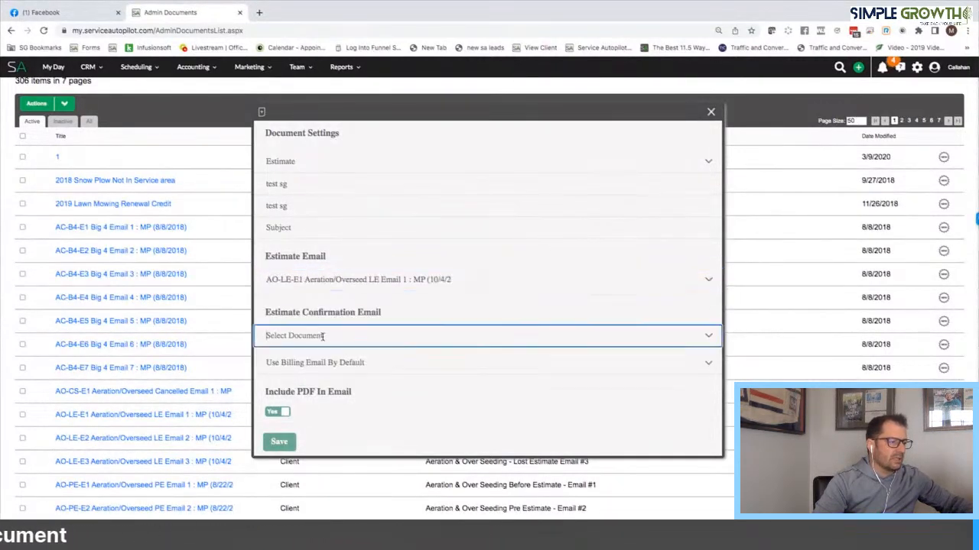
left_click(370, 340)
scroll(322, 383, "down", 5)
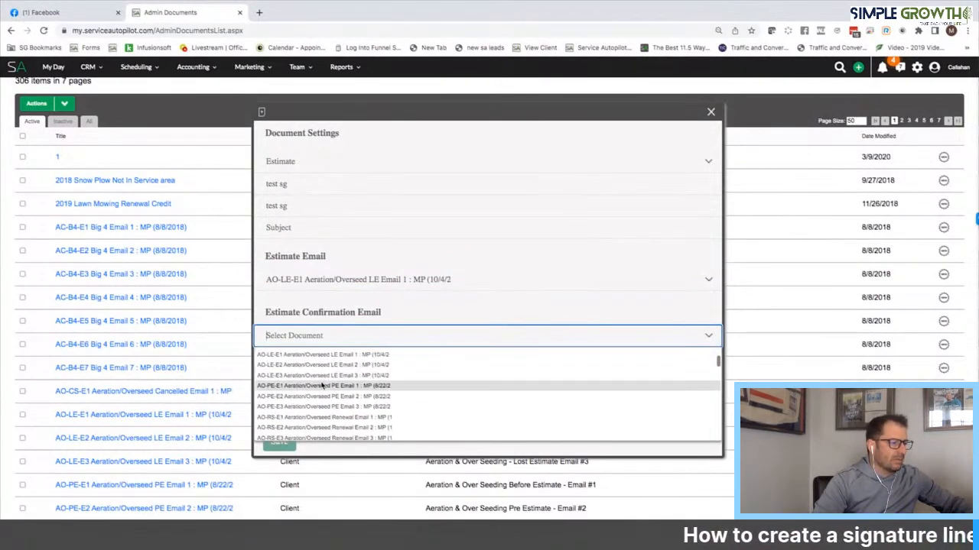
left_click(322, 386)
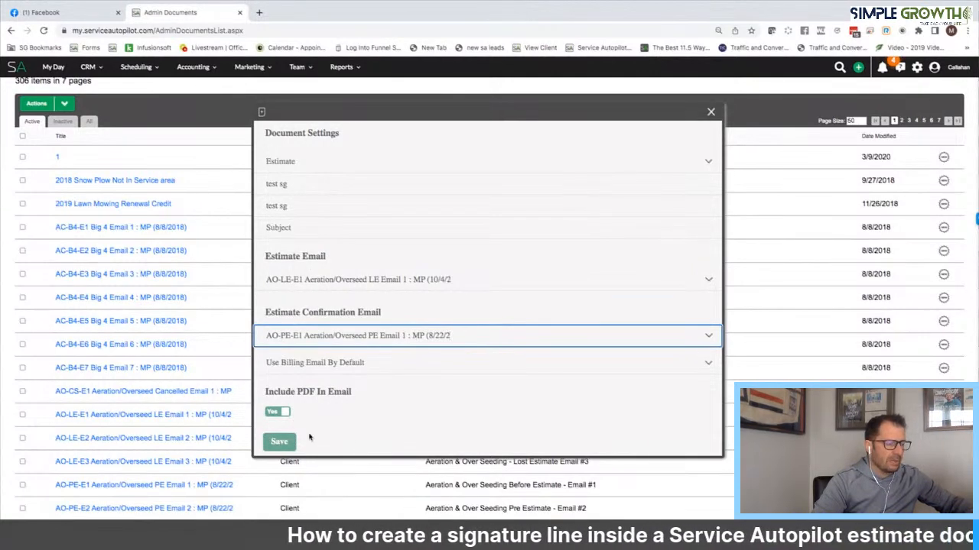
left_click(280, 441)
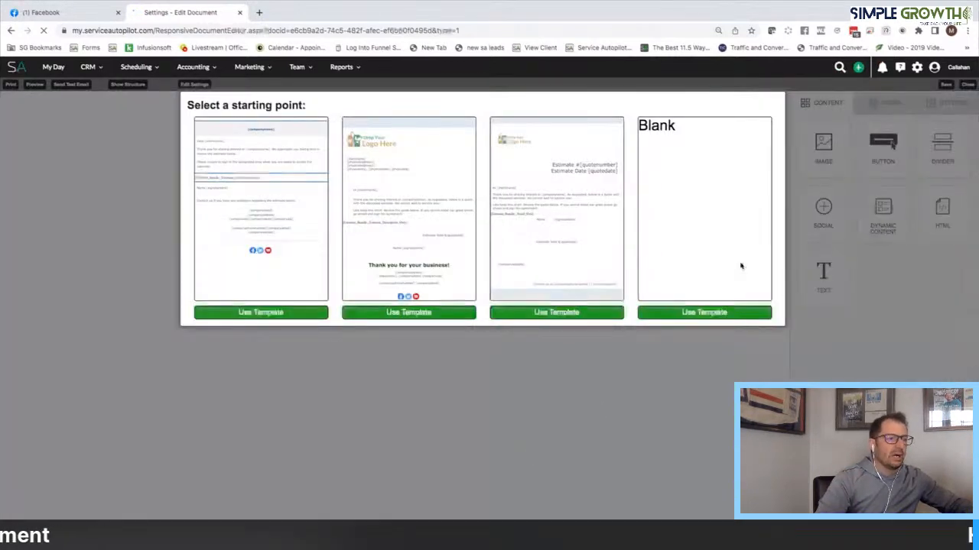
Step: Start the document from the Blank template and add two single-column rows, one below the other
left_click(704, 313)
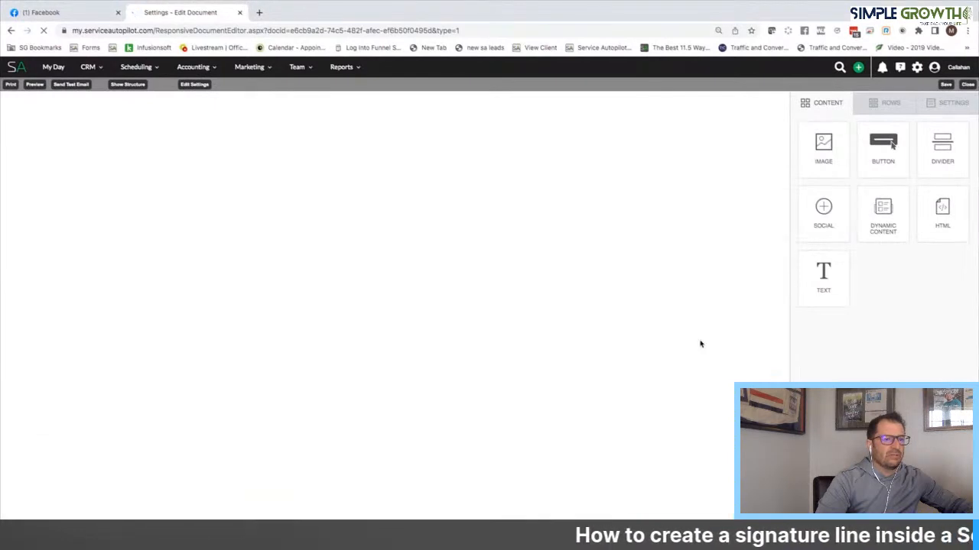
left_click(885, 102)
left_click_drag(883, 140, 565, 116)
left_click_drag(894, 144, 328, 109)
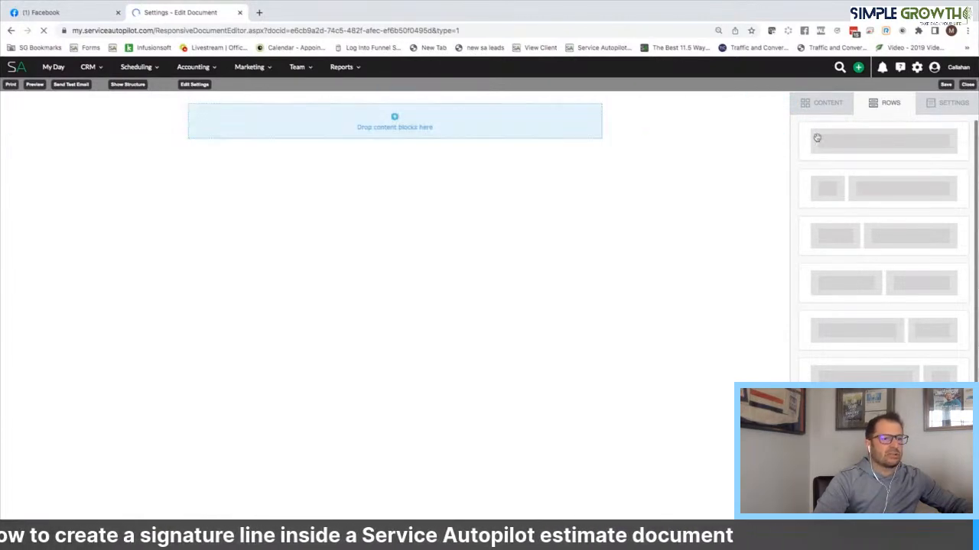
left_click_drag(822, 139, 378, 153)
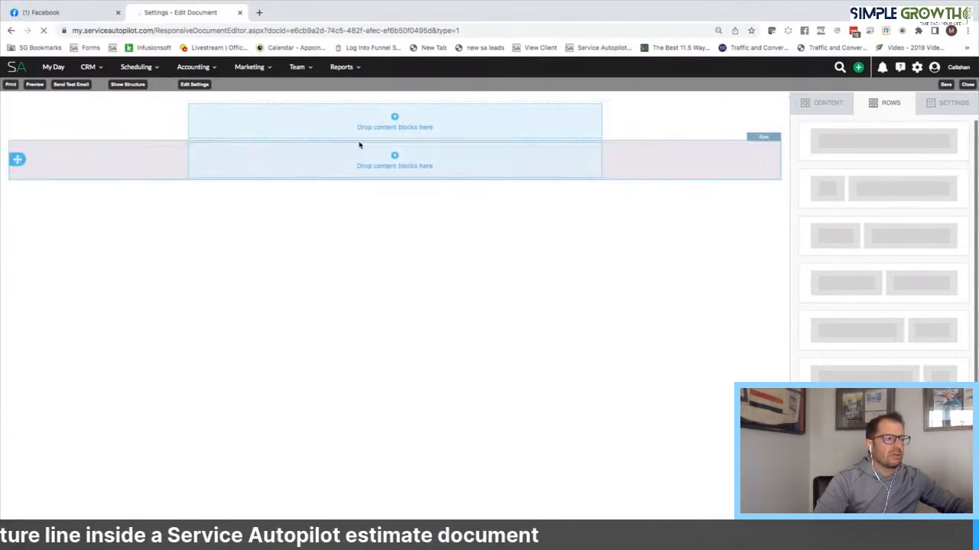
Step: Place a text block in the first row and a dynamic content block in the second row
left_click(819, 102)
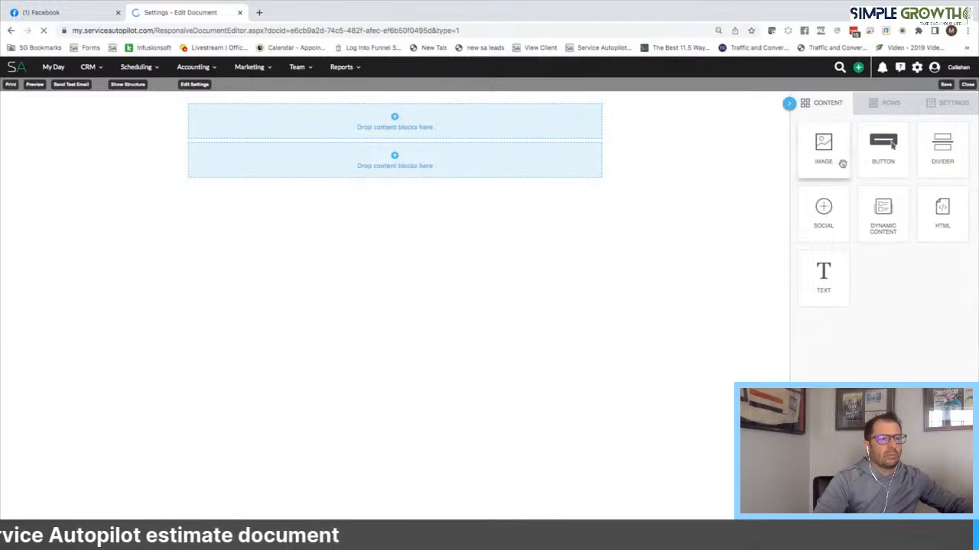
left_click_drag(625, 237, 469, 123)
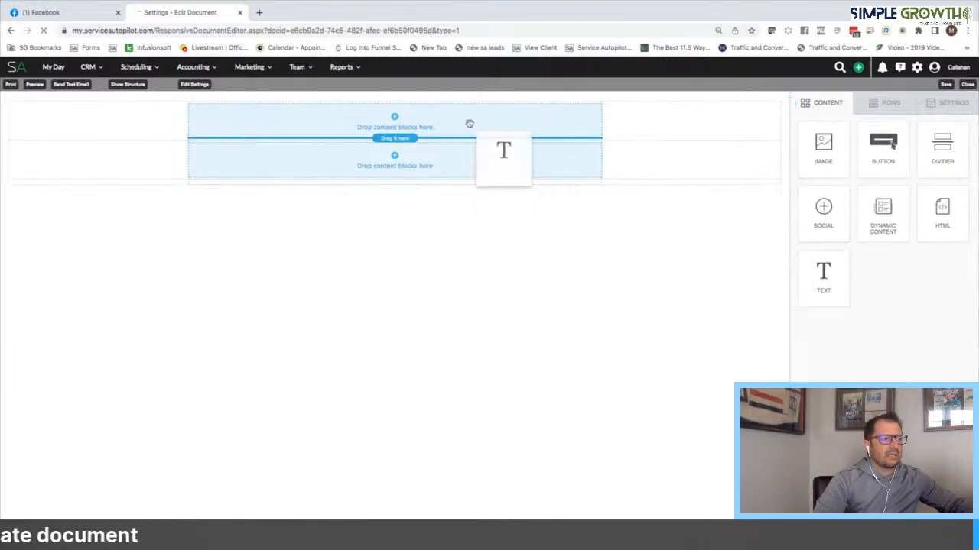
left_click_drag(322, 113, 404, 133)
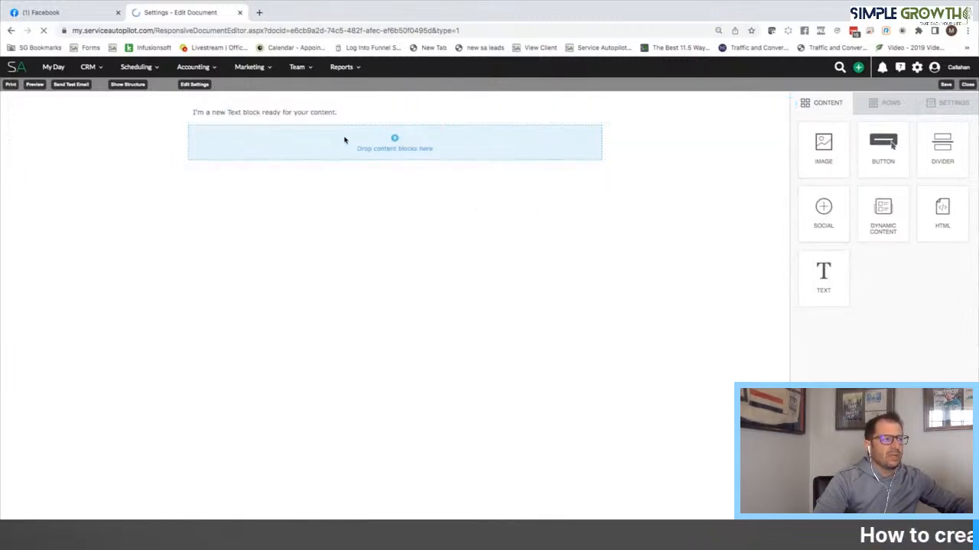
left_click_drag(889, 220, 444, 148)
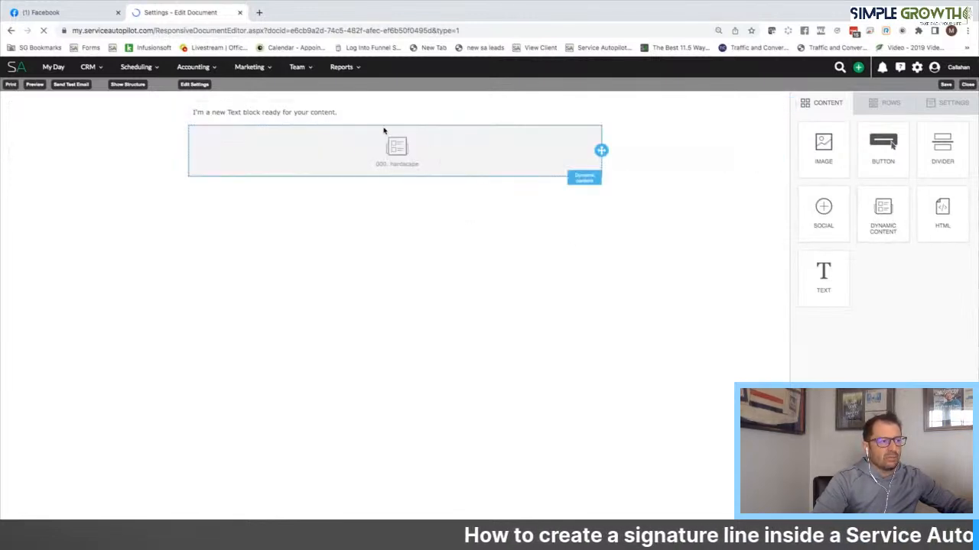
left_click(527, 159)
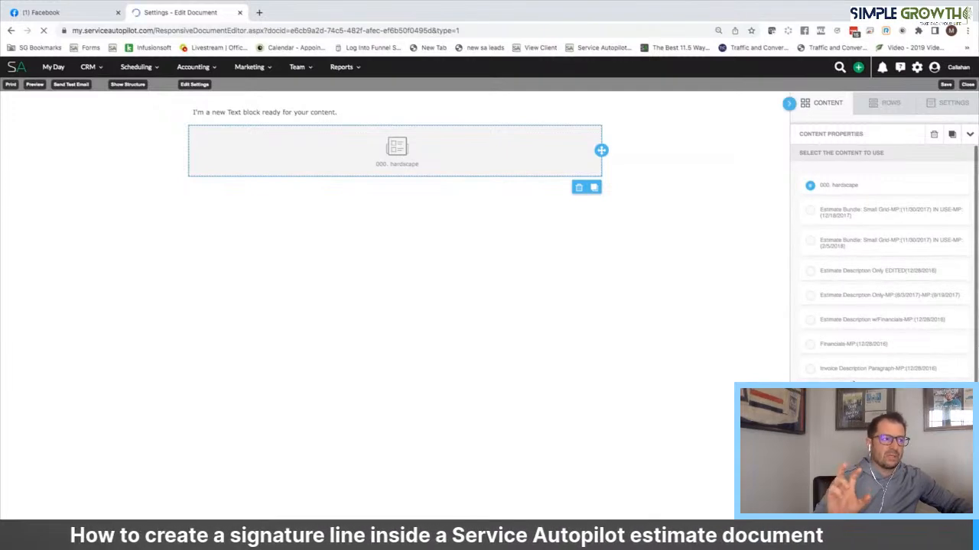
Step: Add a third single-column row below the dynamic content and place a text block in it
left_click(869, 110)
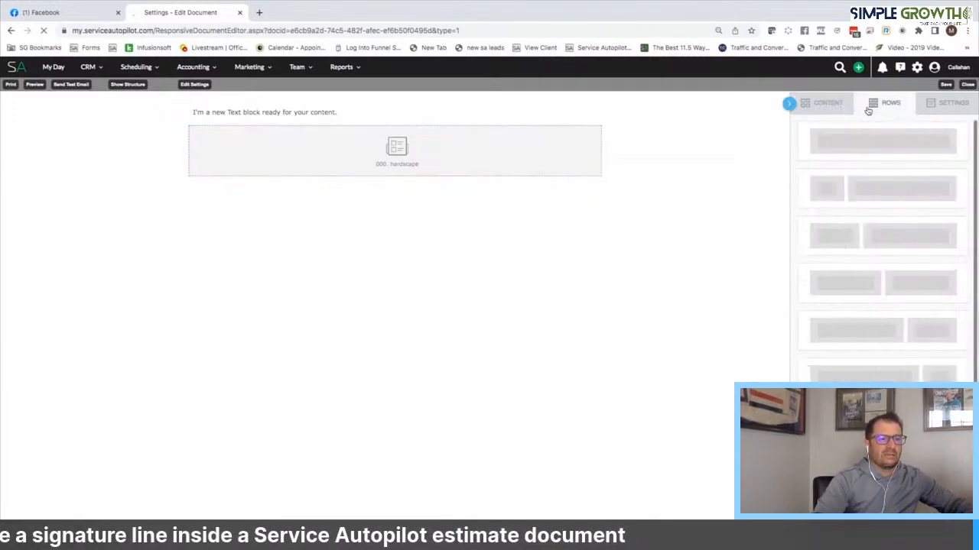
left_click_drag(867, 140, 401, 190)
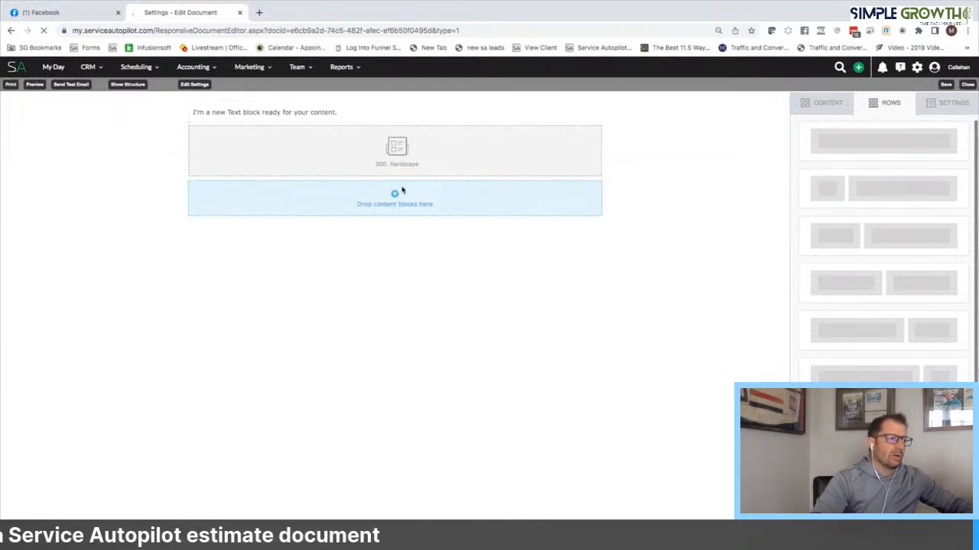
left_click(820, 102)
left_click_drag(551, 256, 391, 201)
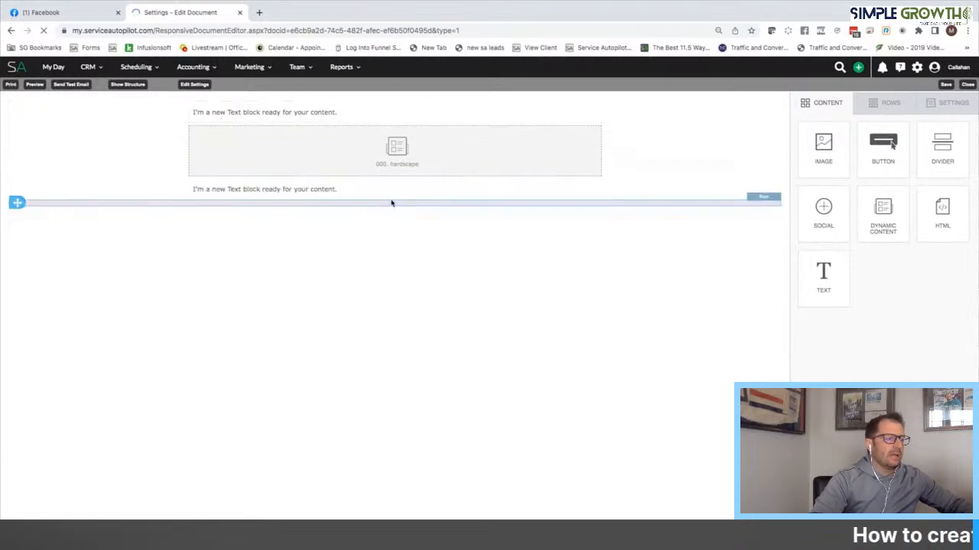
Step: Replace the placeholder in the text block below the dynamic content with separate lines "contract terms", "Billing terms" and "Click and sign below:"
left_click(298, 188)
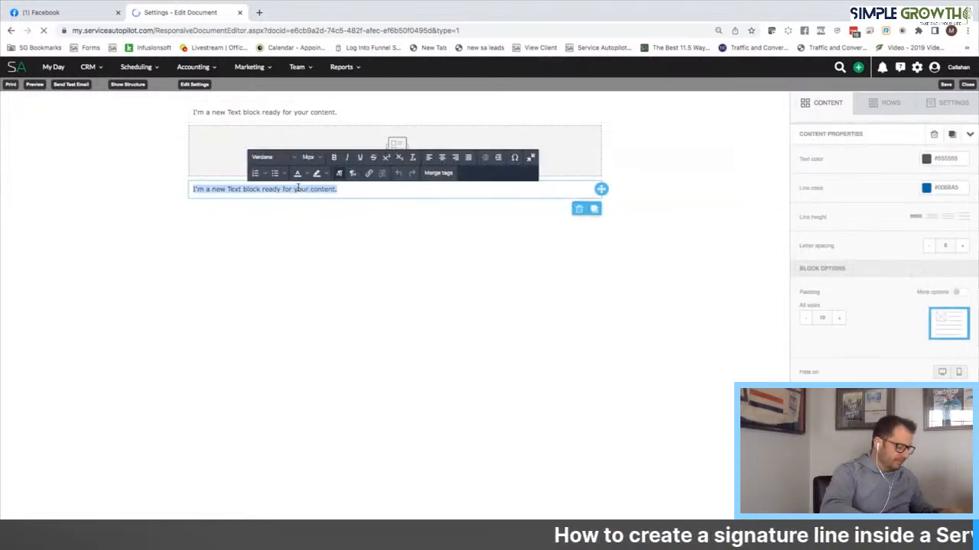
type("contrac")
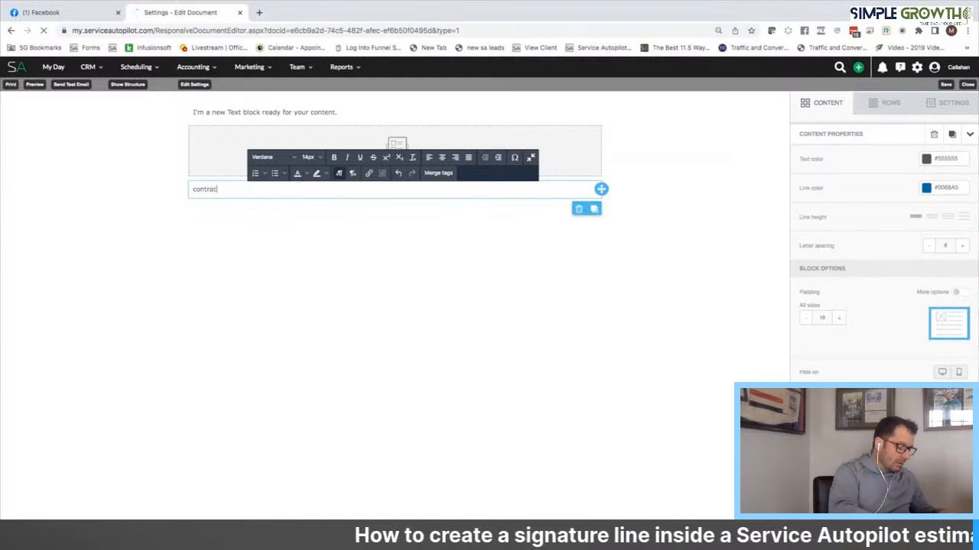
type("t terms")
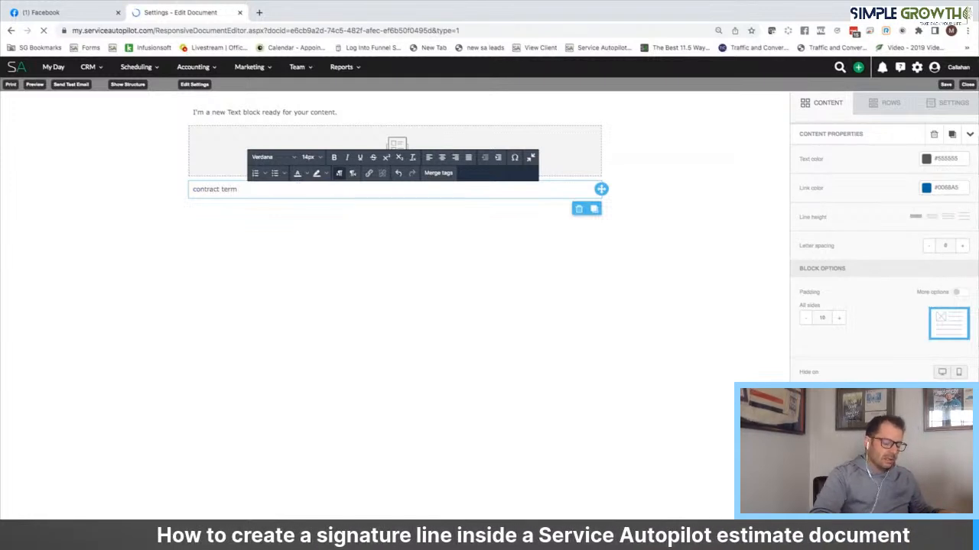
key("Return")
key("Return")
type("B")
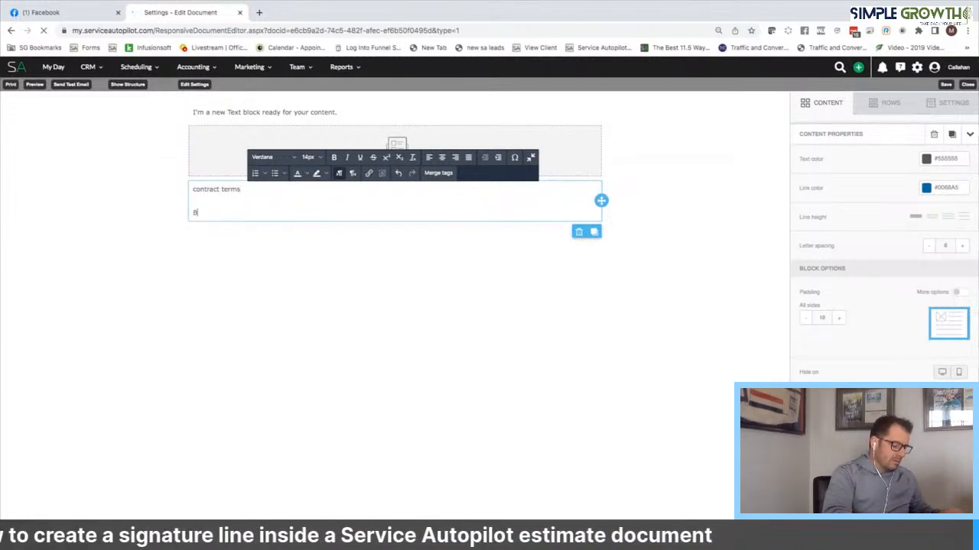
type("illing term")
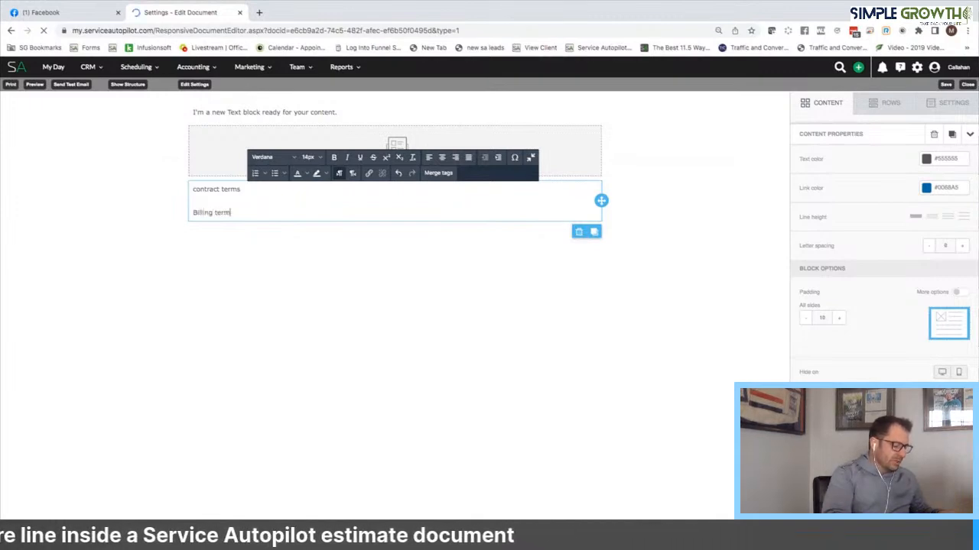
type("s")
key("Return")
key("Return")
key("Return")
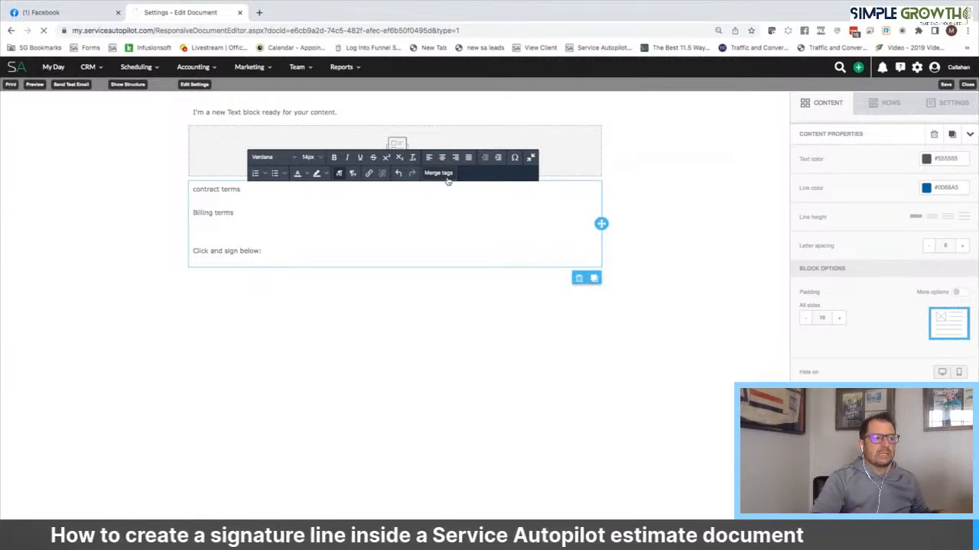
Step: Find the Signature Line merge tag by looking up "sig" and insert it beneath "Click and sign below:"
left_click(446, 177)
left_click(444, 177)
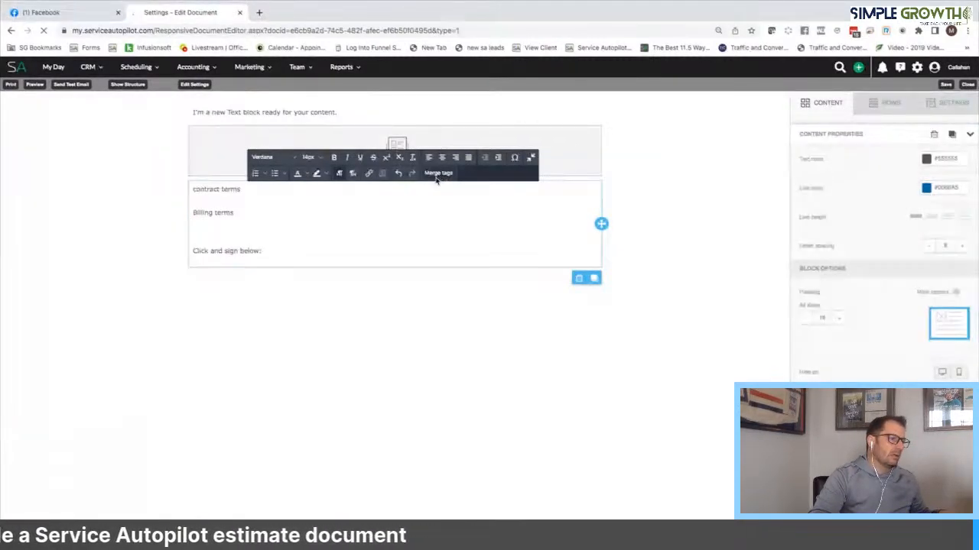
left_click(438, 173)
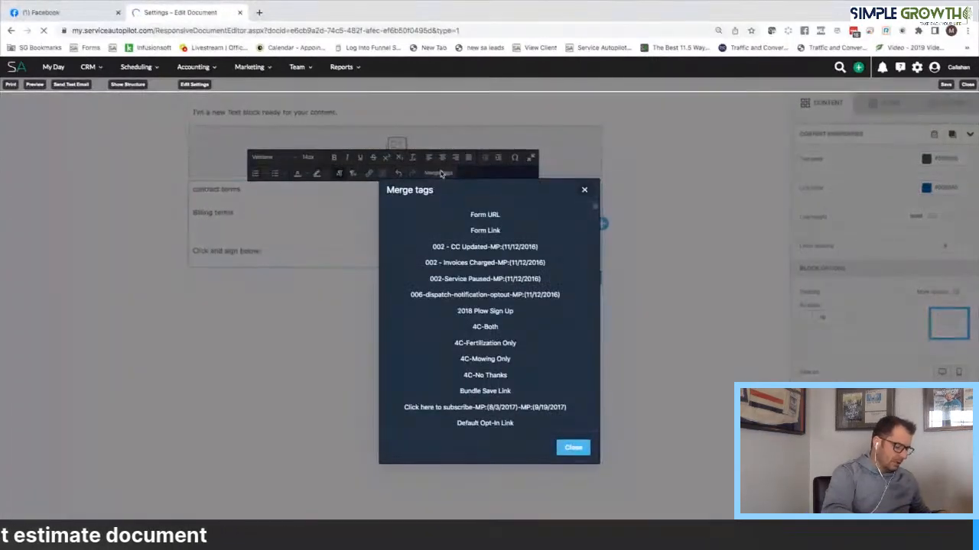
key("ctrl+f")
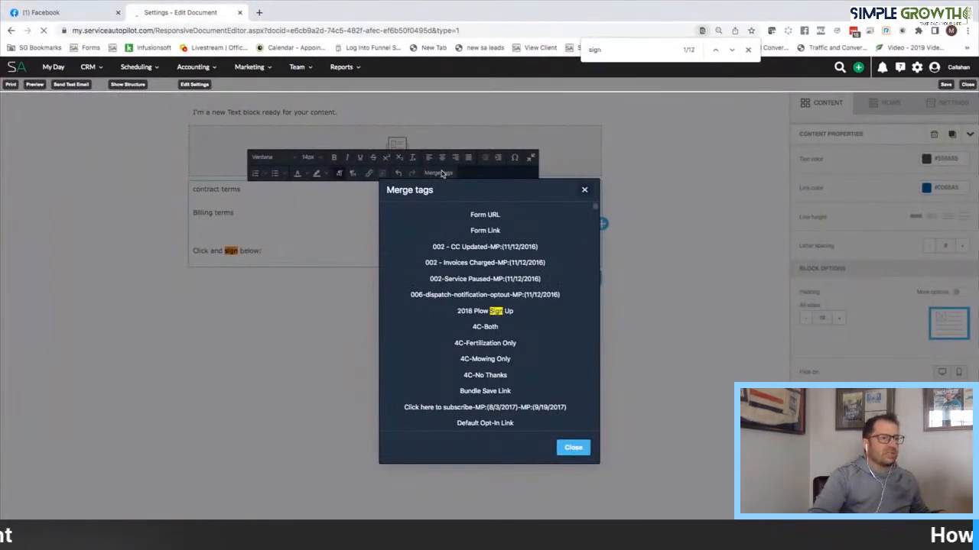
key("Return")
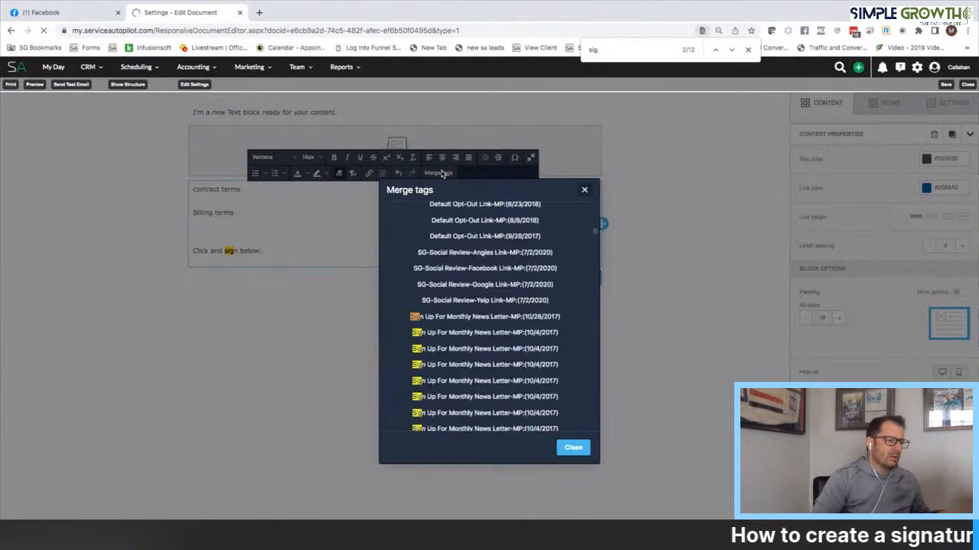
key("Return")
key("Return")
key("Return")
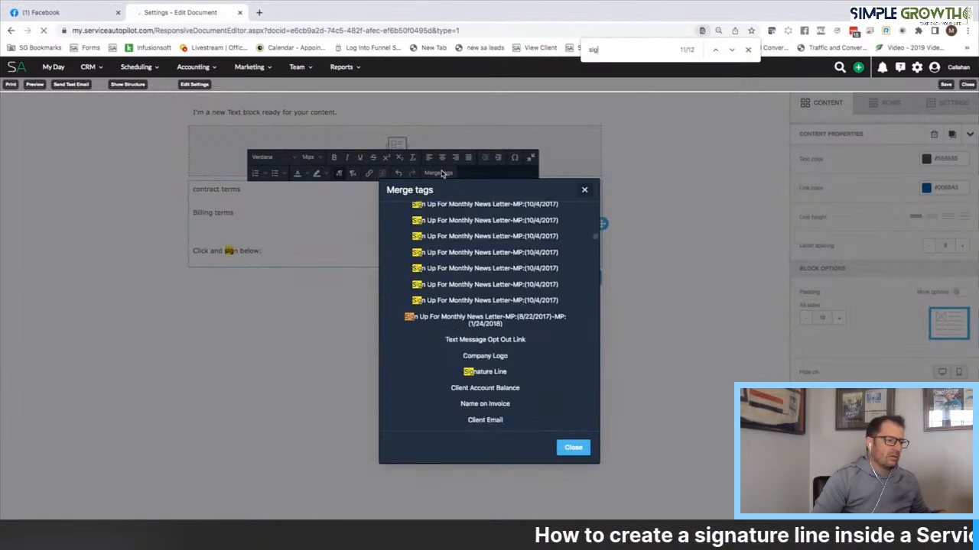
scroll(505, 348, "down", 1)
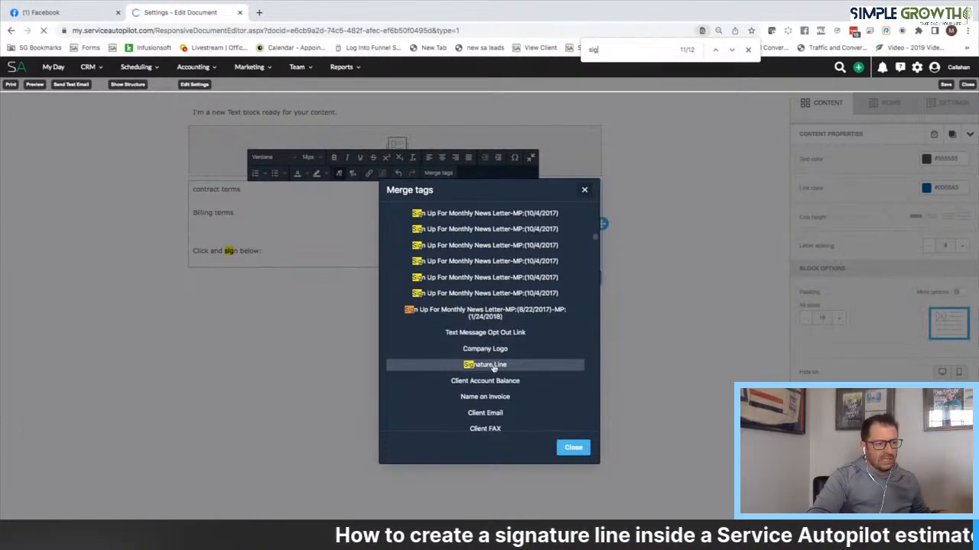
left_click(493, 366)
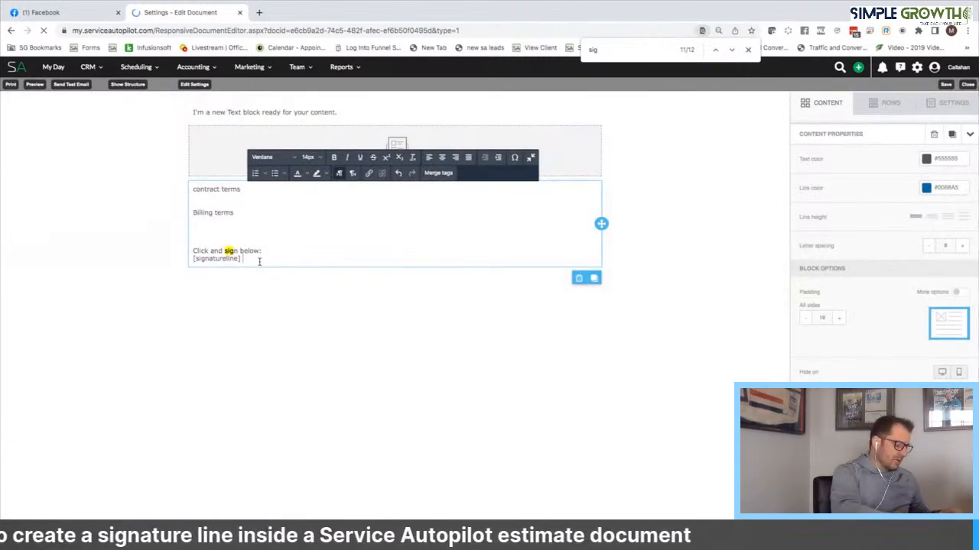
type("@si")
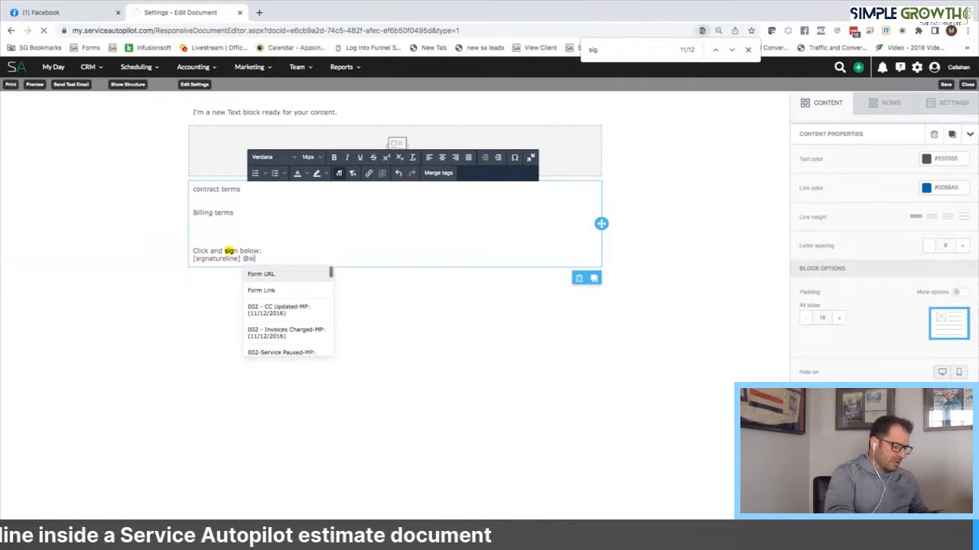
type("gnature")
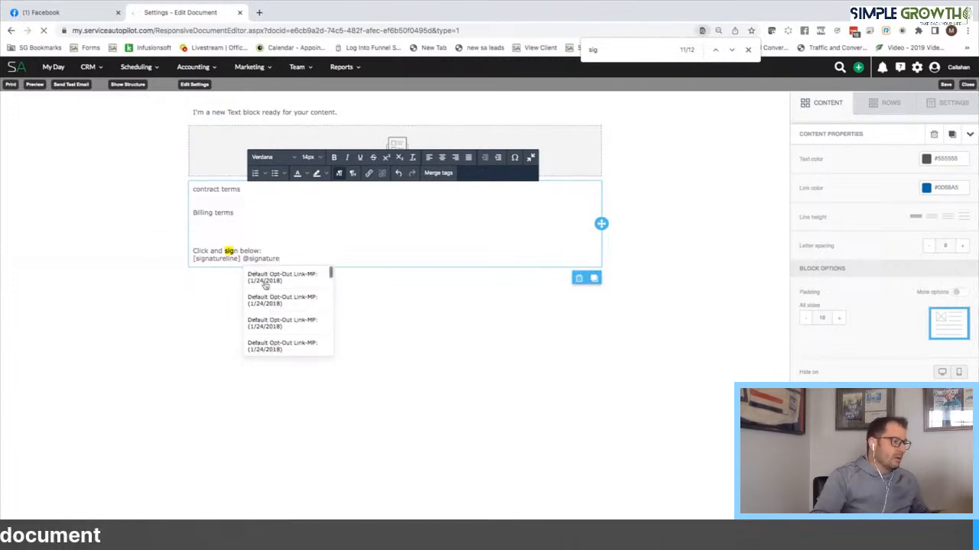
scroll(268, 308, "down", 10)
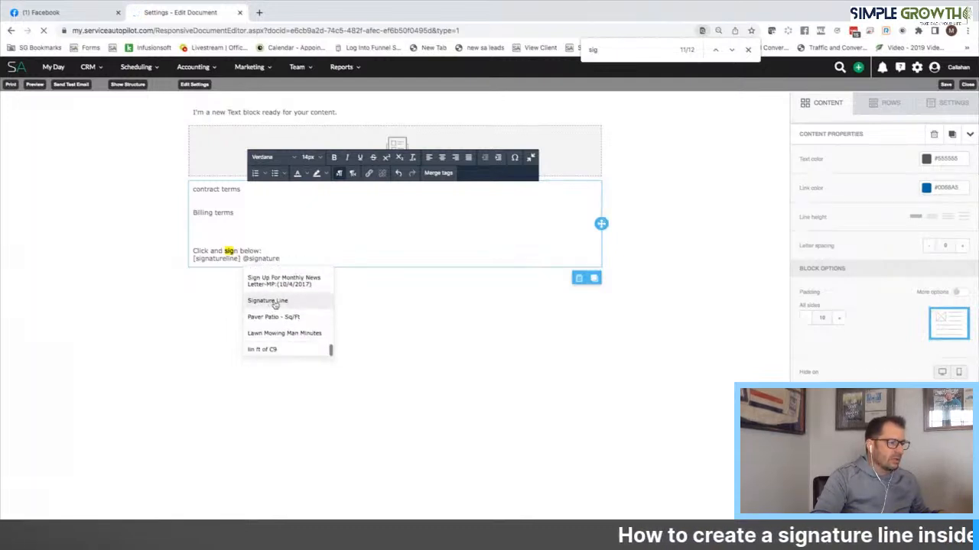
left_click(268, 301)
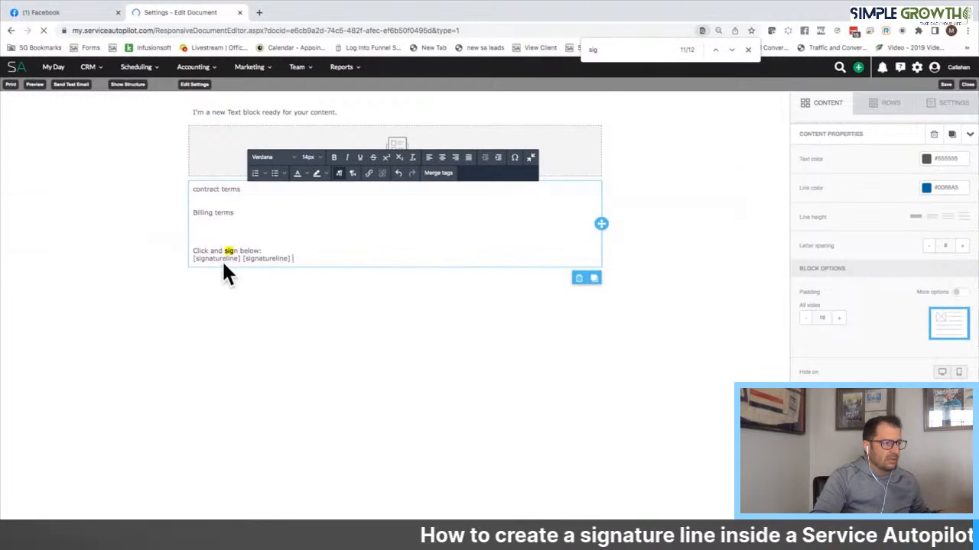
left_click_drag(312, 257, 243, 259)
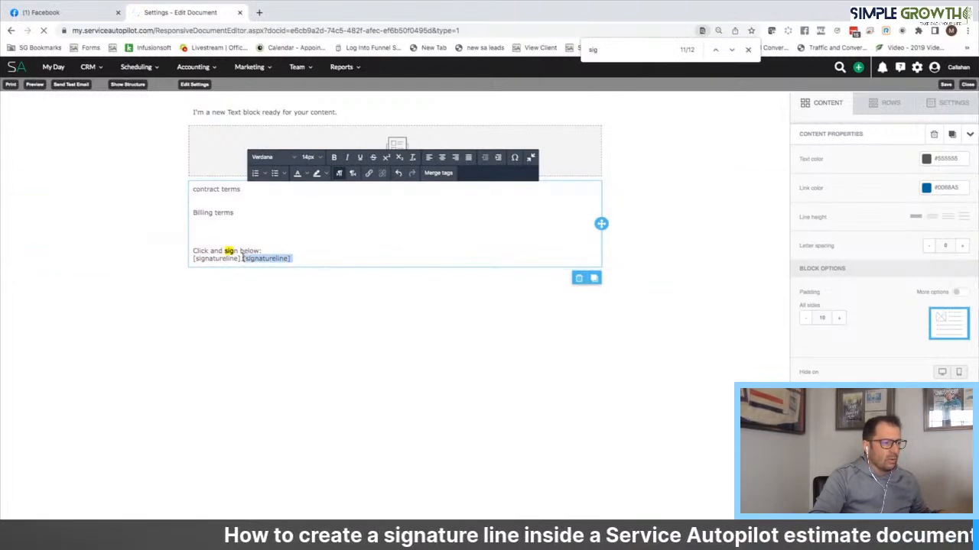
key("BackSpace")
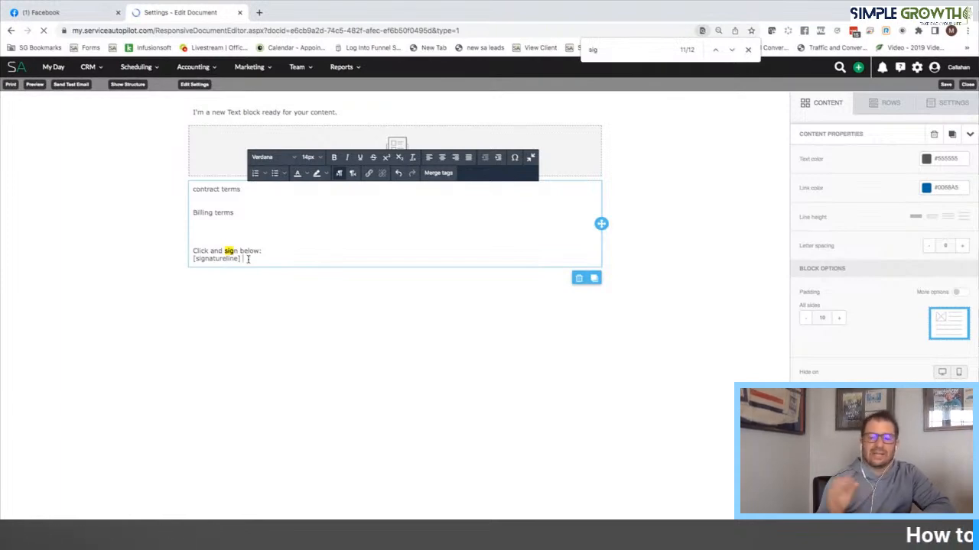
Step: Go to the test lead's record, open its won estimate and view the attached "Estimate 2/15/2023.pdf"
left_click(839, 68)
left_click(576, 182)
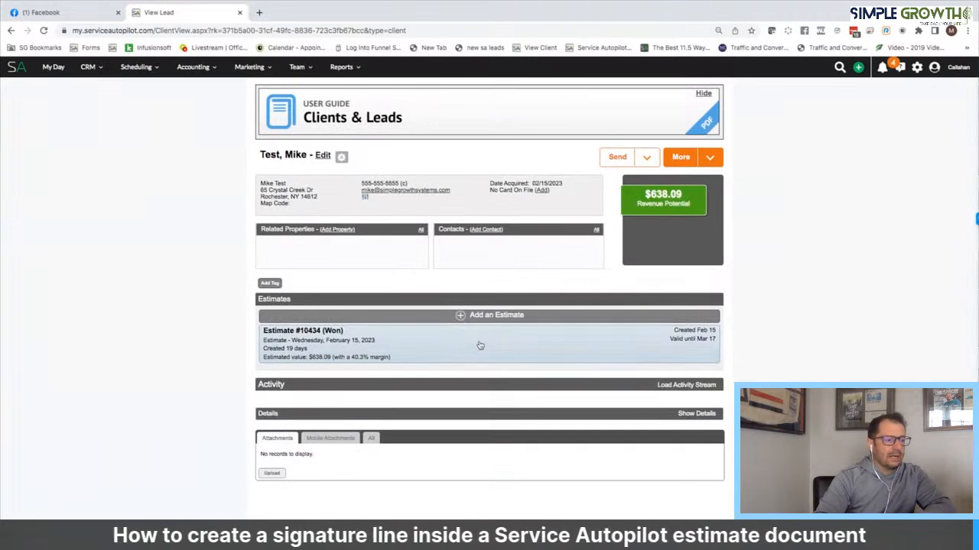
left_click(479, 344)
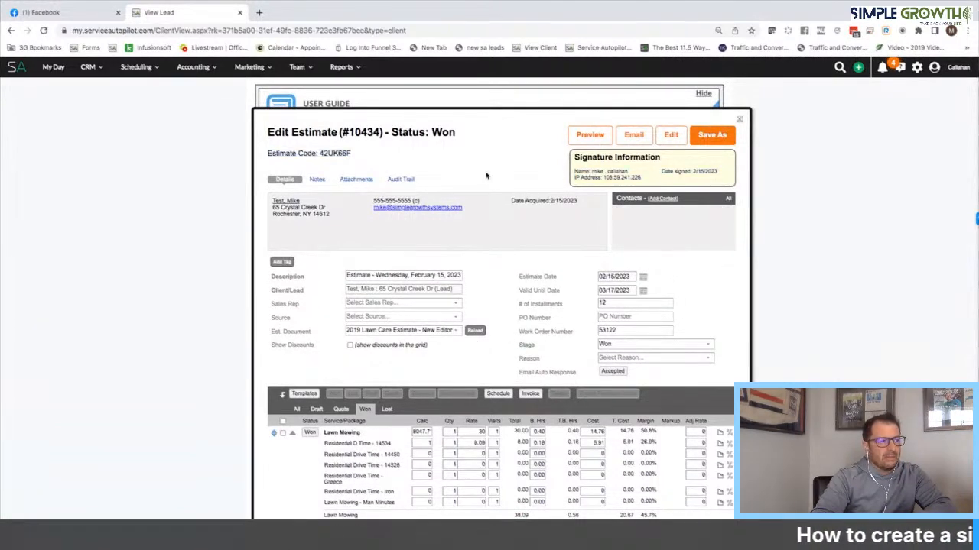
left_click(357, 179)
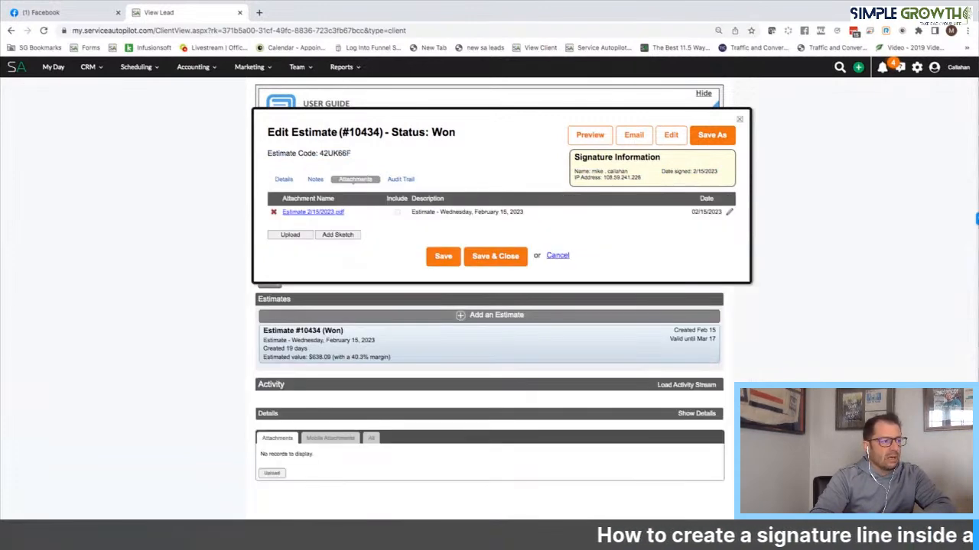
left_click(331, 214)
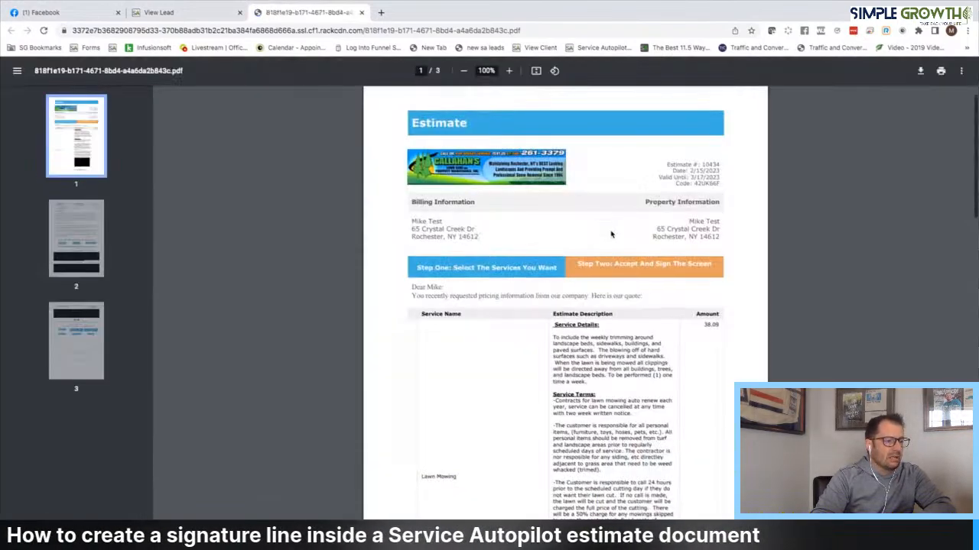
Step: Examine the signature and the footer on the last page of the estimate PDF at 175% zoom
scroll(611, 234, "down", 2)
scroll(612, 233, "down", 20)
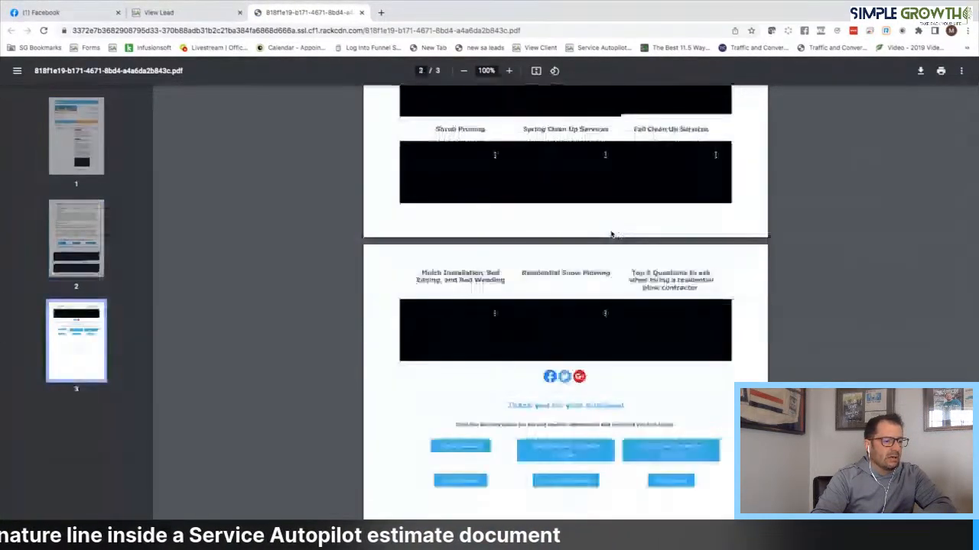
left_click(508, 70)
left_click(508, 70)
left_click(509, 71)
left_click(509, 70)
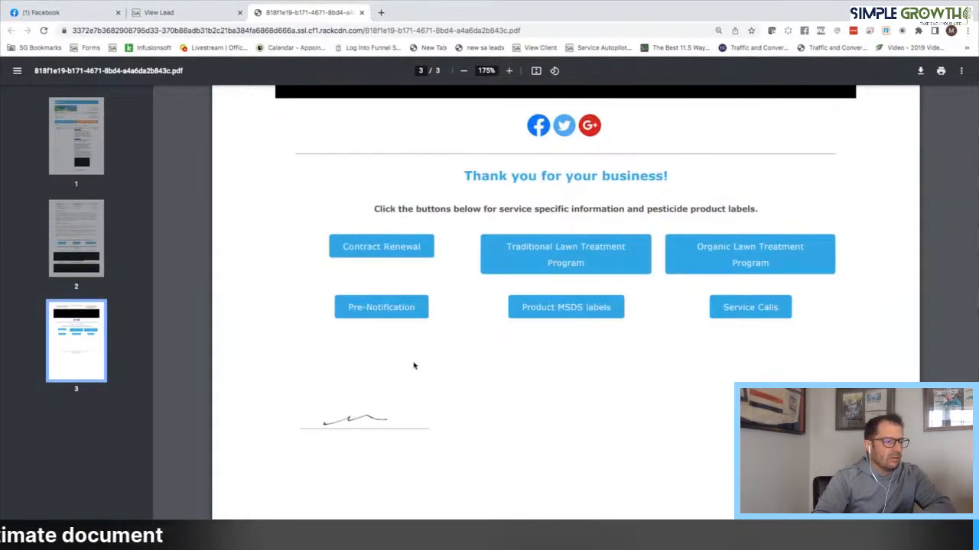
scroll(397, 431, "down", 3)
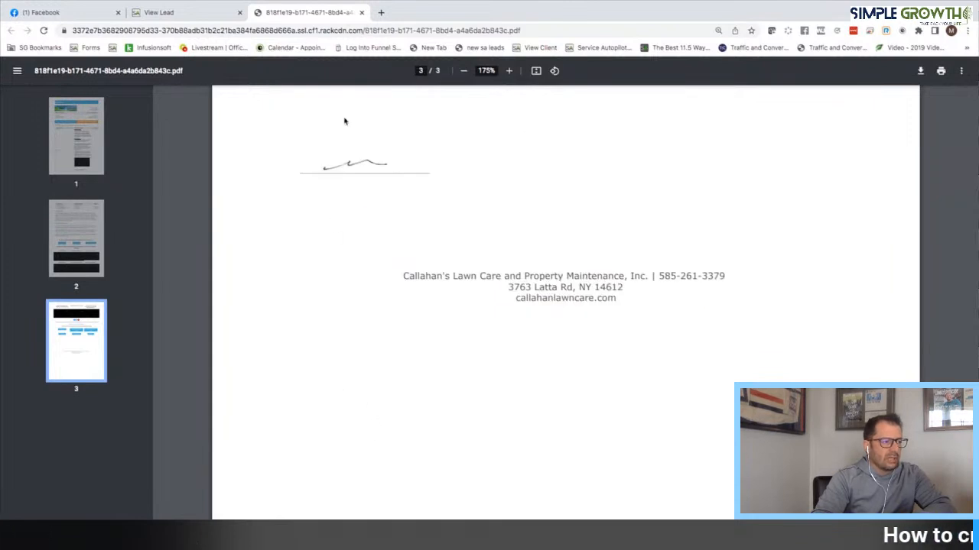